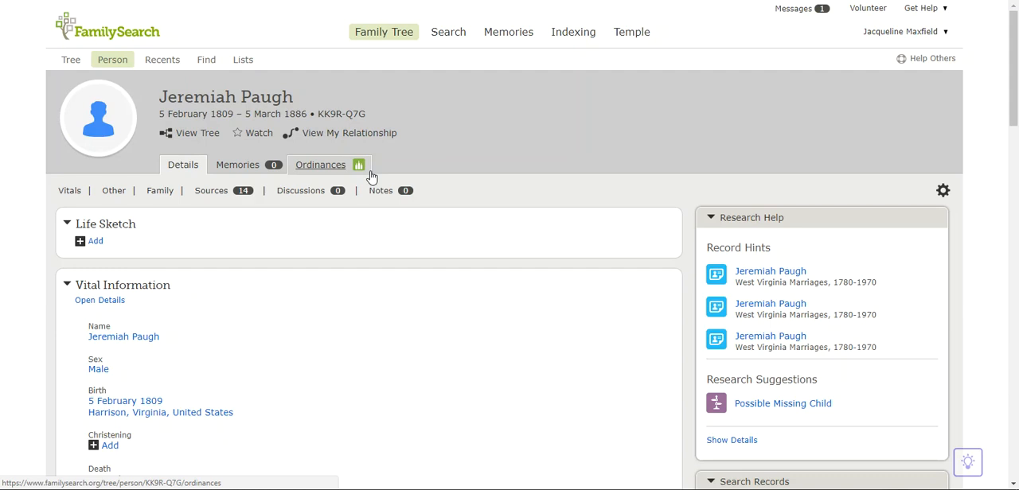
Review the ancestor's effective ordinances and their statuses, and check the ordinance request for notices before closing it.
click(318, 167)
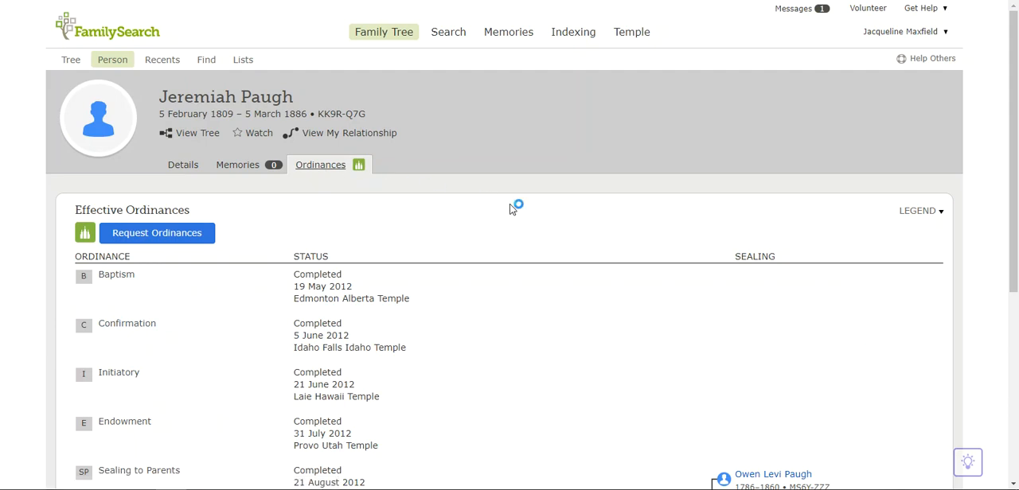
scroll(513, 210, down, 1)
scroll(512, 209, down, 1)
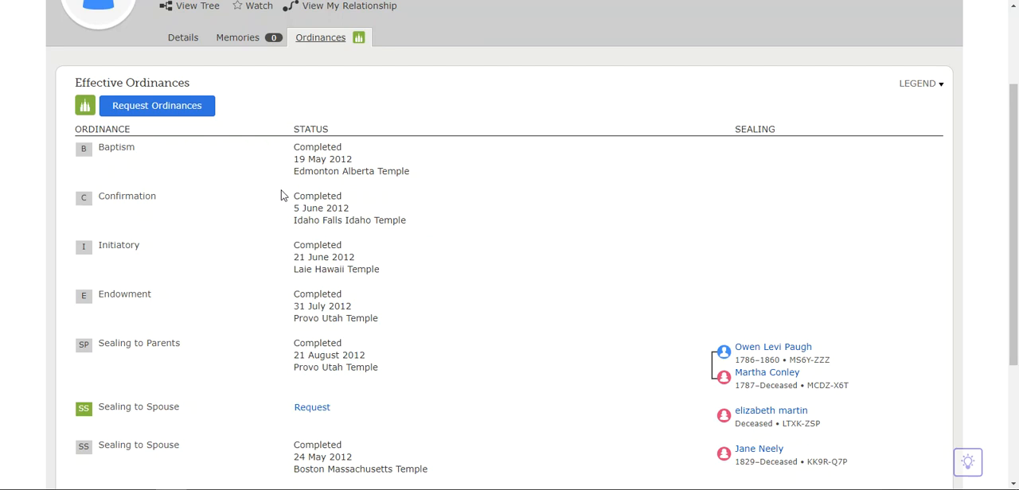
scroll(247, 195, down, 1)
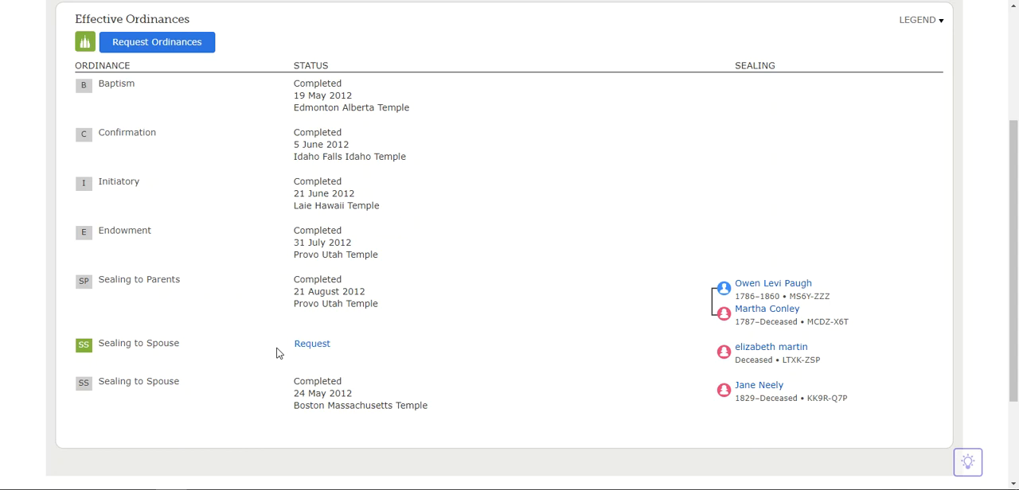
scroll(277, 353, up, 3)
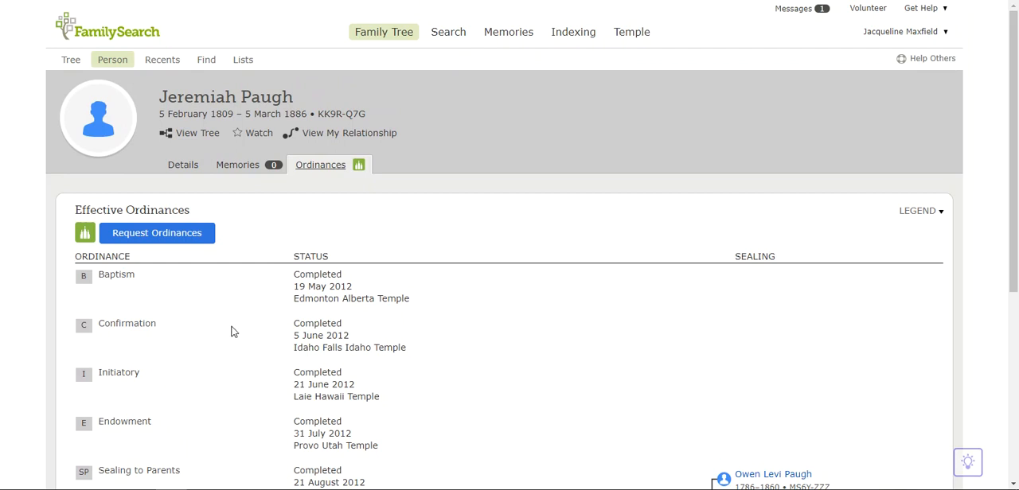
click(155, 240)
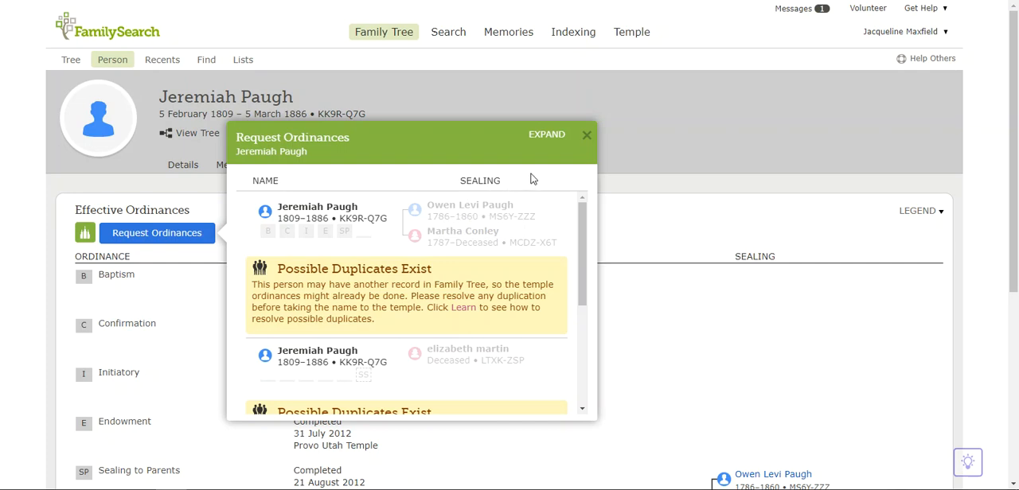
click(587, 137)
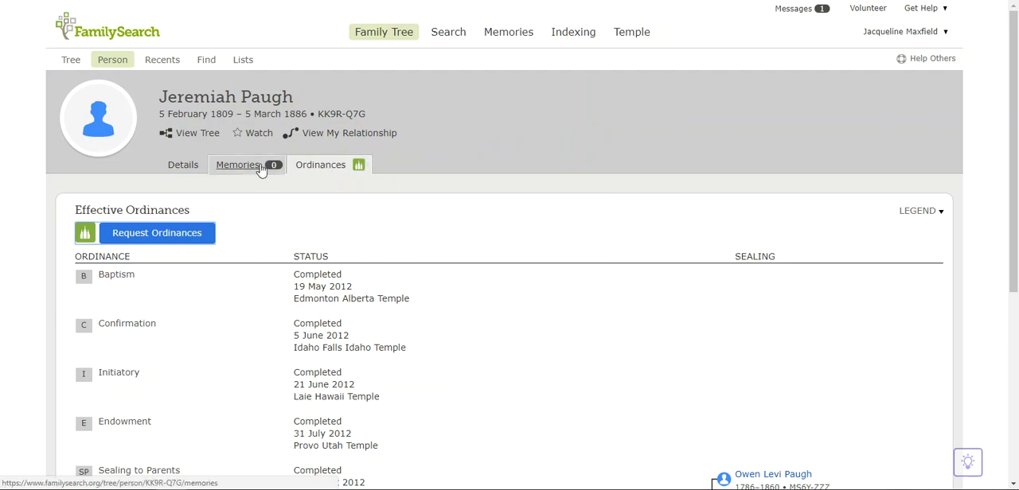
Open the possible duplicates from the person's details and start the merge review with the matching record.
click(180, 165)
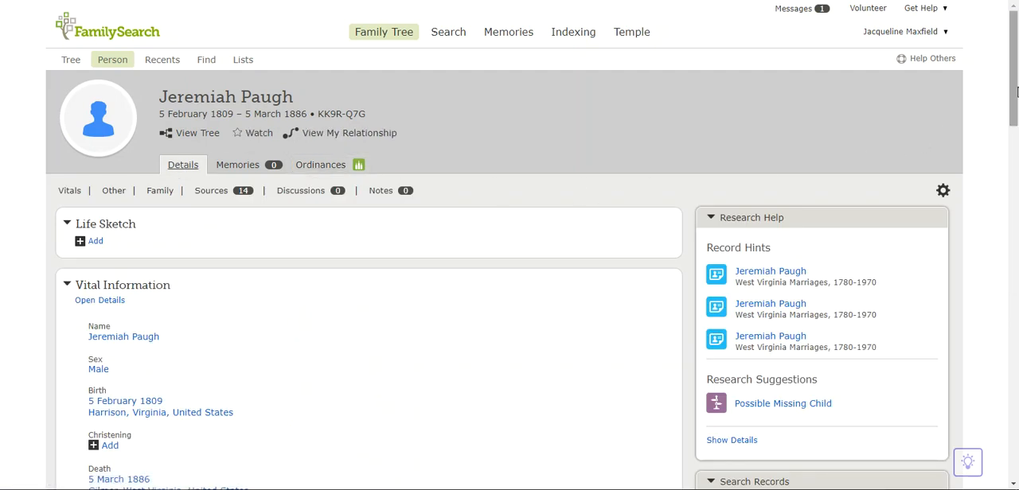
drag(1017, 92, 1012, 279)
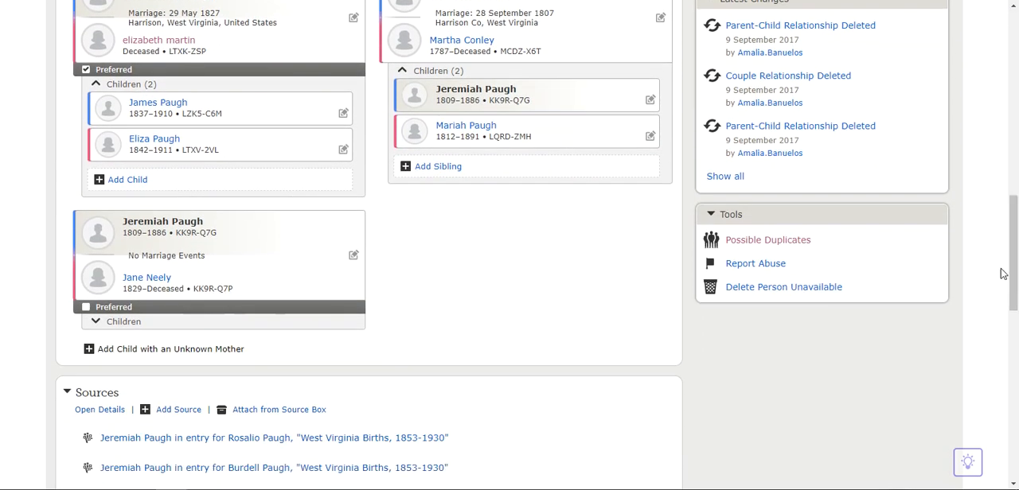
click(783, 242)
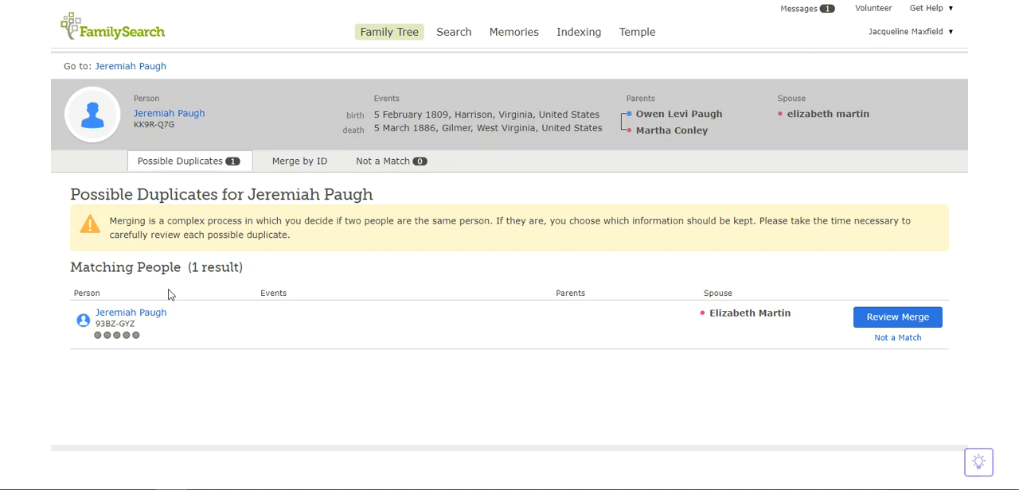
click(167, 316)
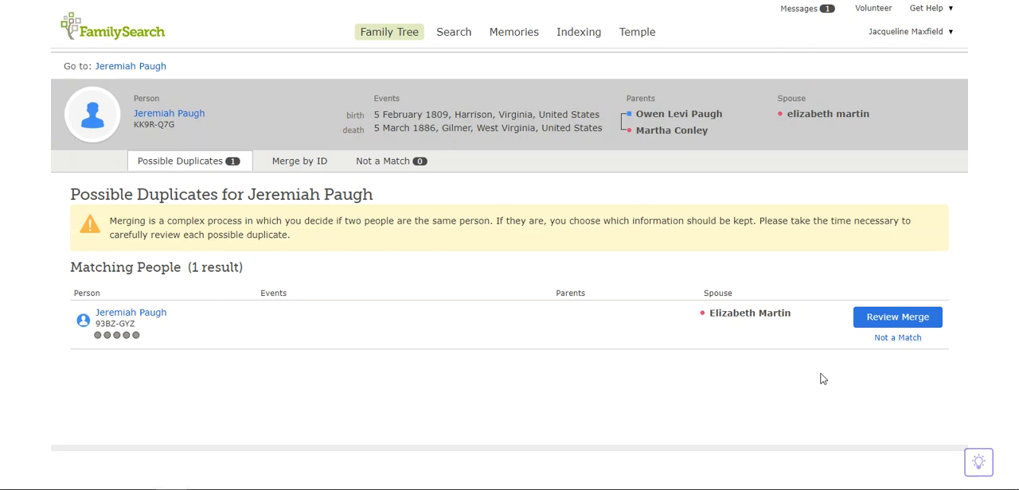
click(890, 319)
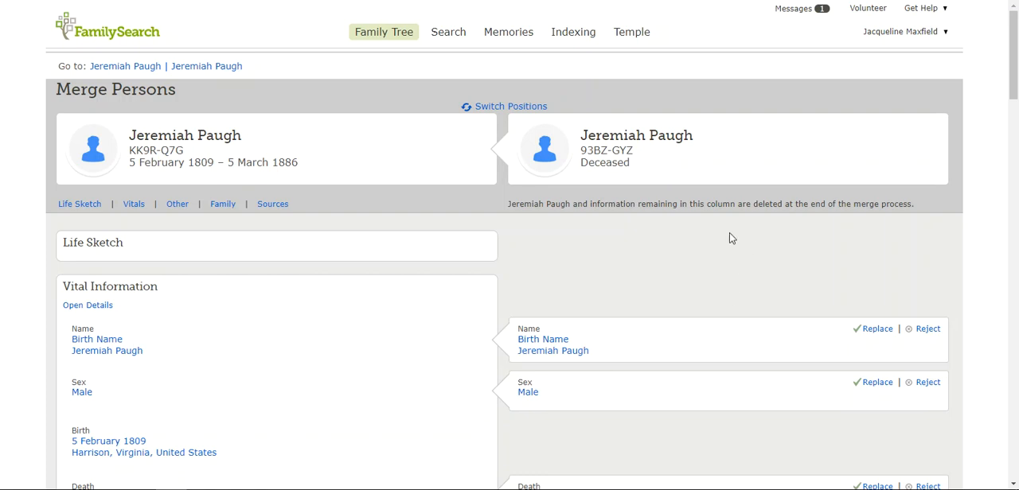
Compare the two records and add the duplicate's spouse with the 29 May 1827 marriage to the surviving record.
drag(1016, 49, 1017, 101)
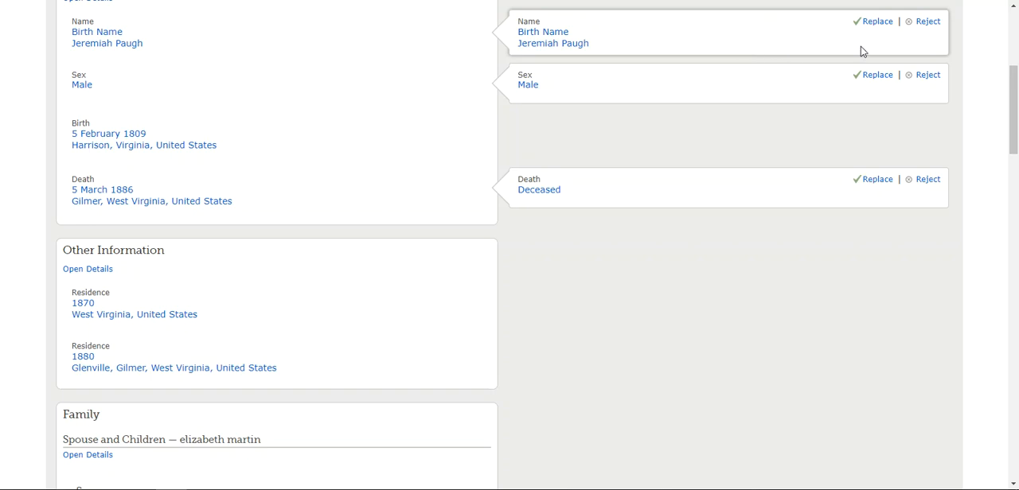
scroll(919, 67, up, 1)
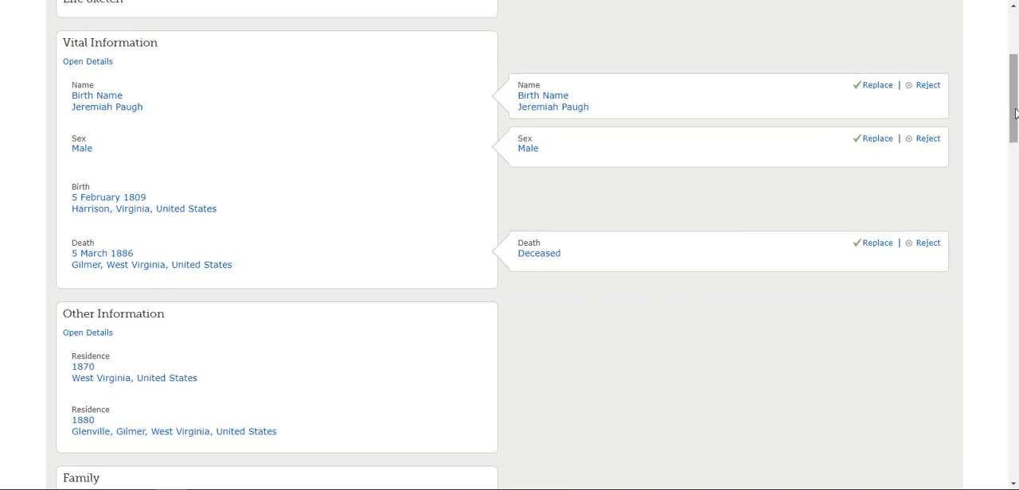
drag(1015, 114, 1017, 217)
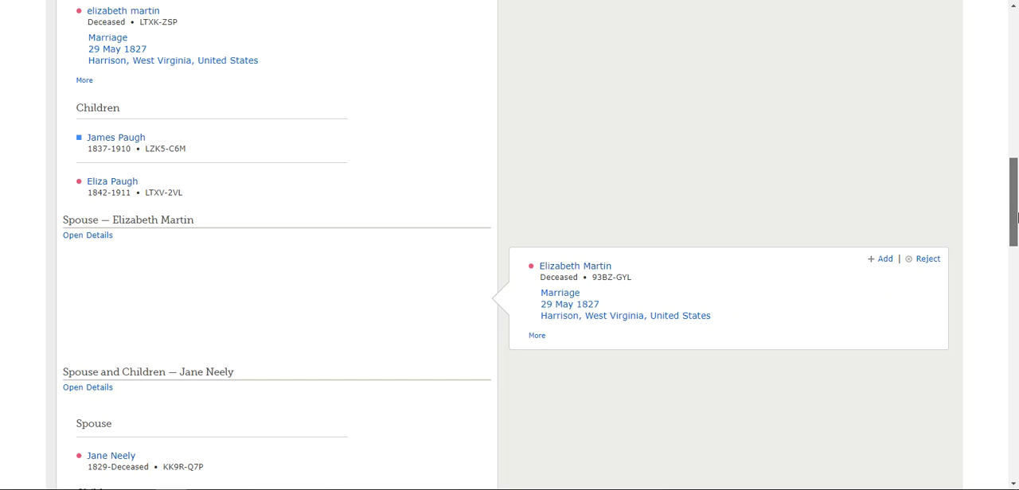
drag(1016, 217, 1017, 214)
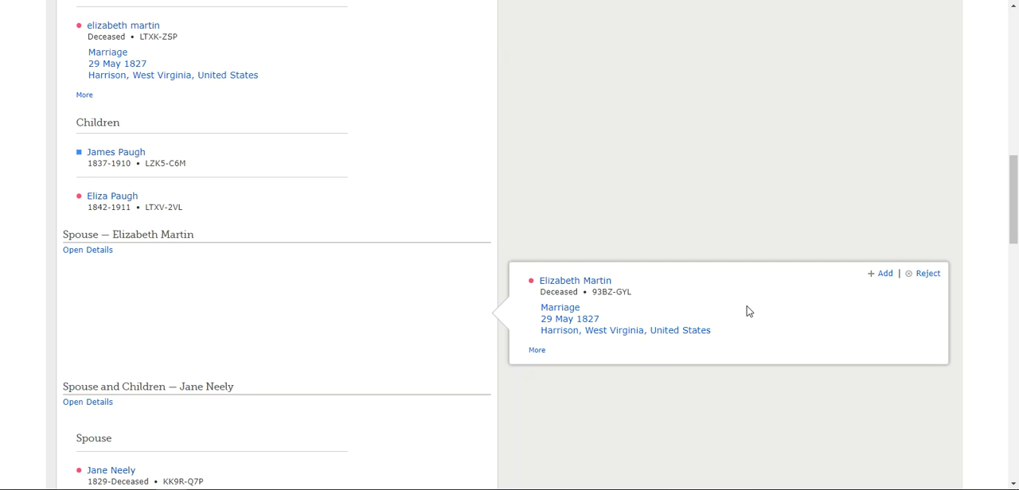
click(880, 274)
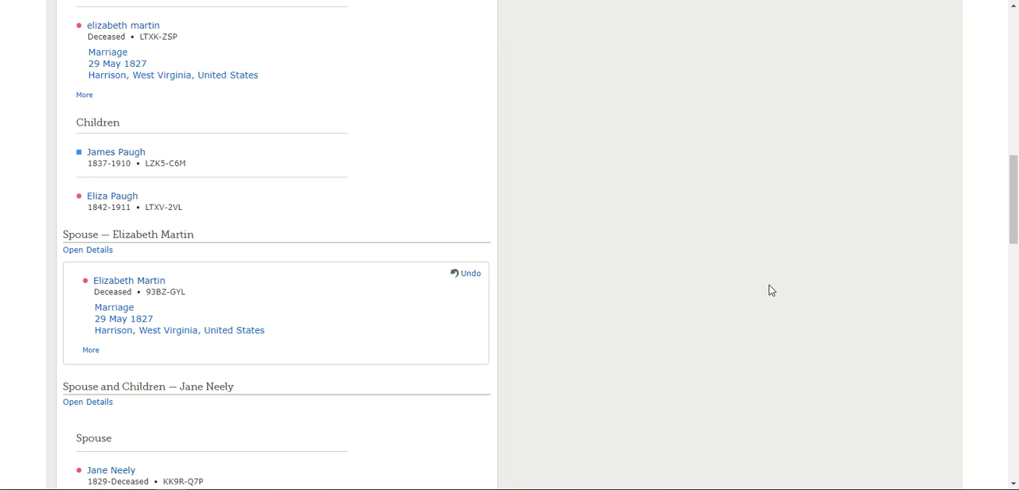
drag(1014, 232, 1014, 467)
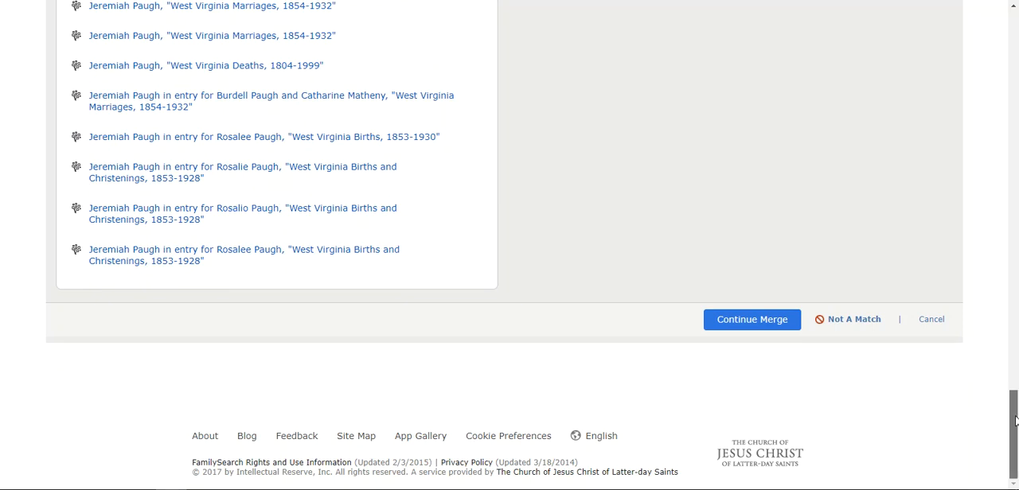
Switch the positions of the two records in the merge and switch them back to the original order.
drag(1015, 422, 1015, 32)
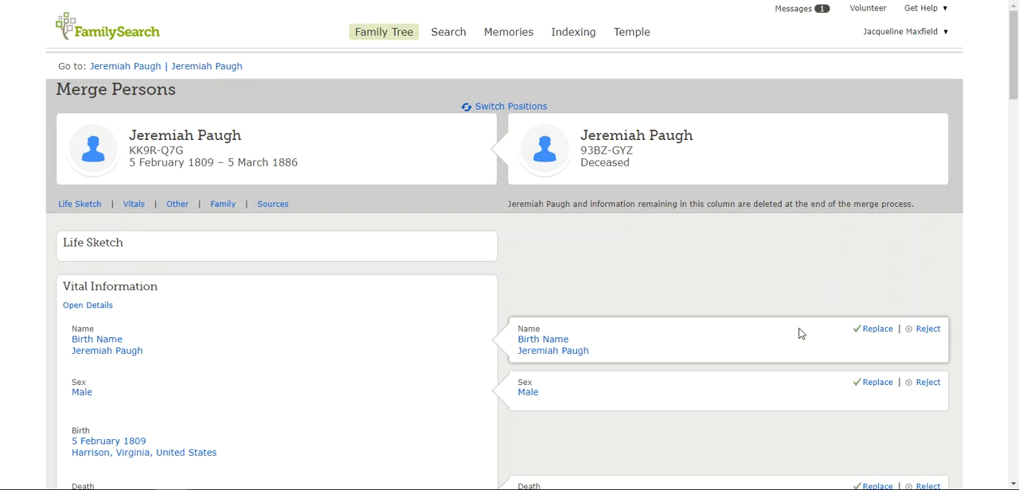
click(532, 109)
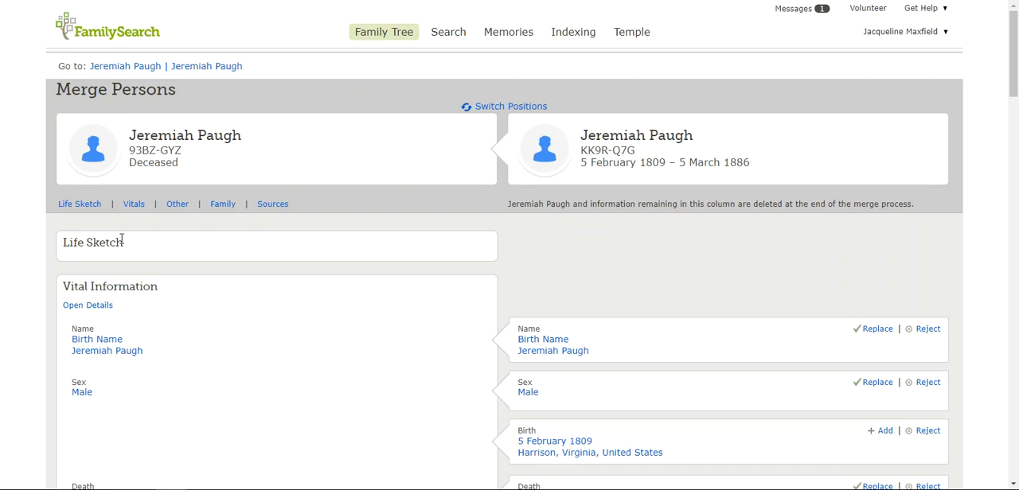
click(506, 108)
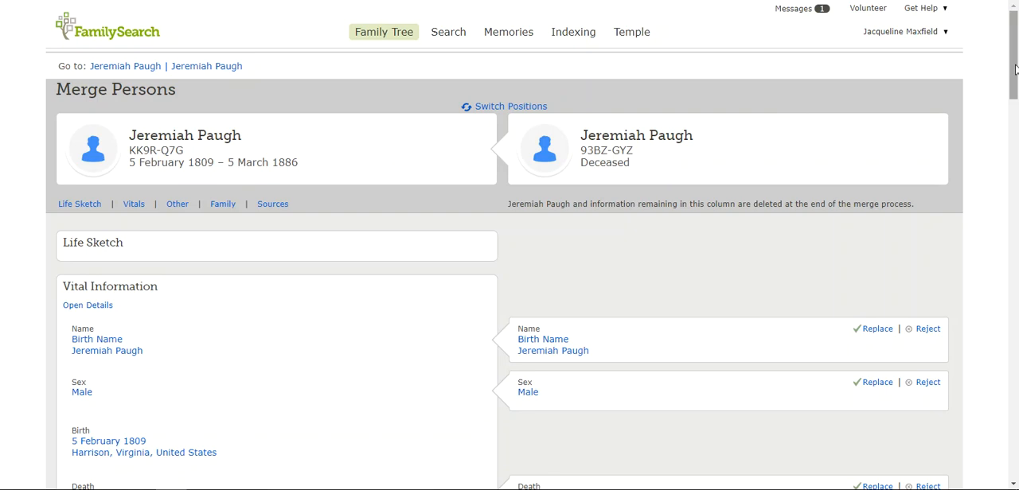
Add the spouse with the 29 May 1827 marriage to the record with full life dates and continue the merge.
mouse_move(1014, 77)
mouse_down()
mouse_move(1013, 273)
mouse_move(1013, 101)
mouse_move(1013, 137)
mouse_up()
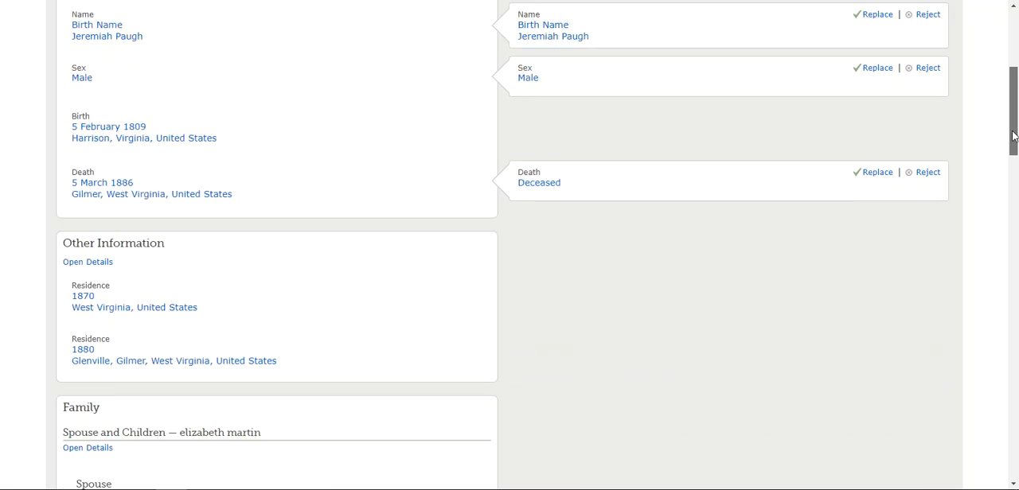
drag(1013, 137, 1013, 246)
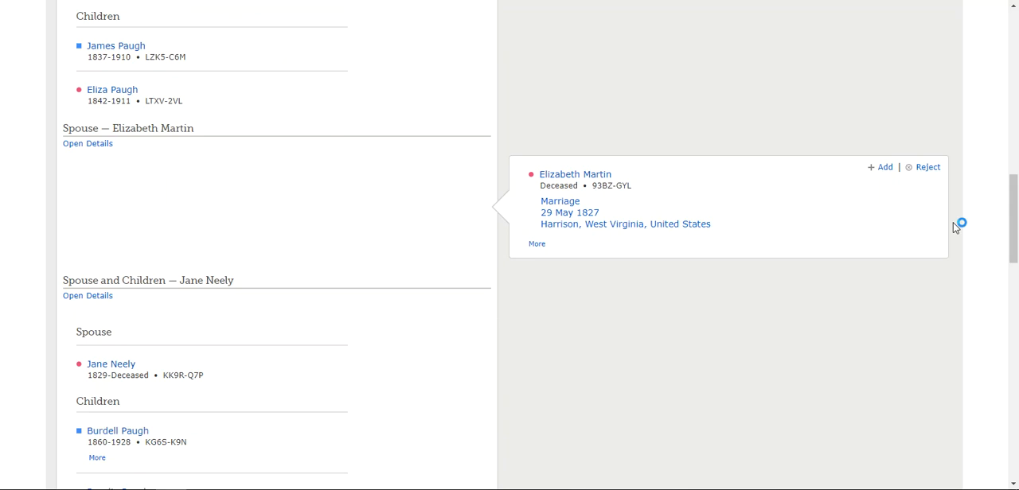
click(884, 168)
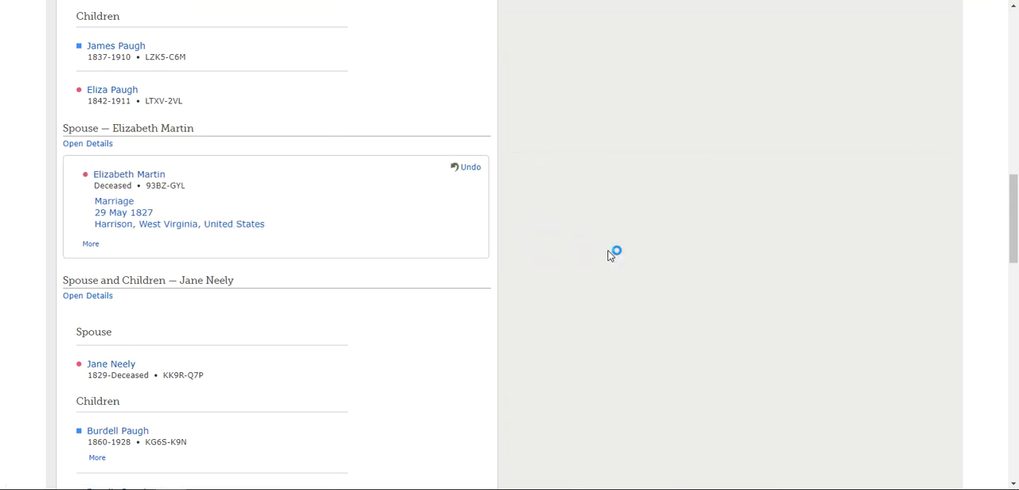
drag(1016, 209, 1015, 429)
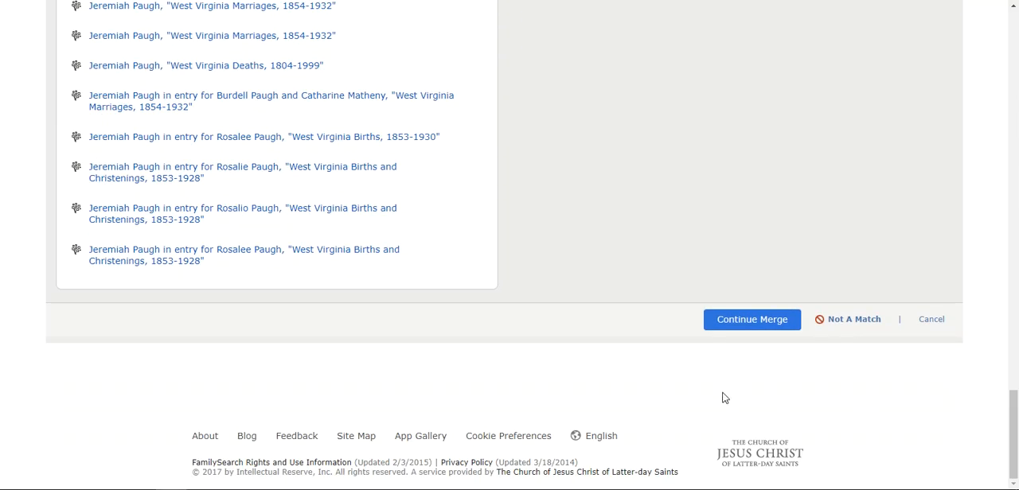
click(752, 320)
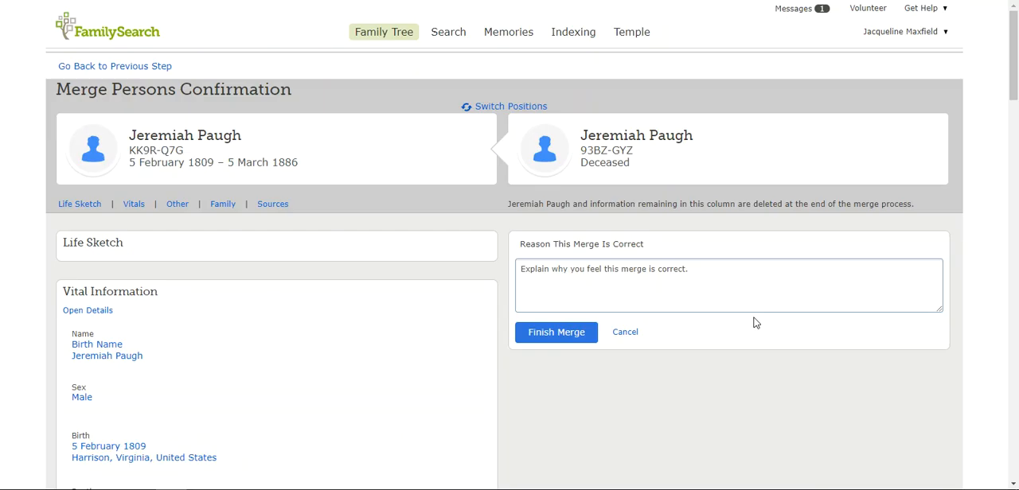
State as the merge reason that this is the same person whose record was created multiple times, and finish the merge.
click(536, 280)
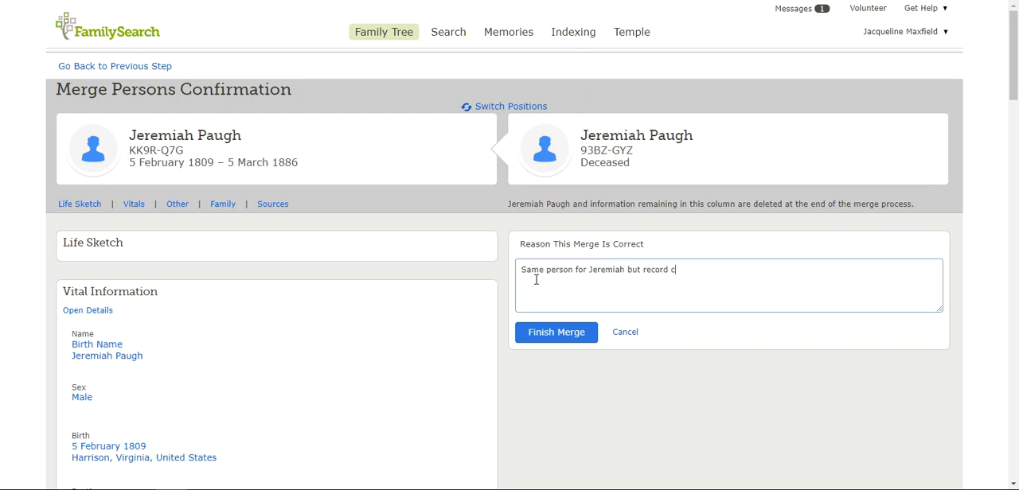
text(s multiple times.)
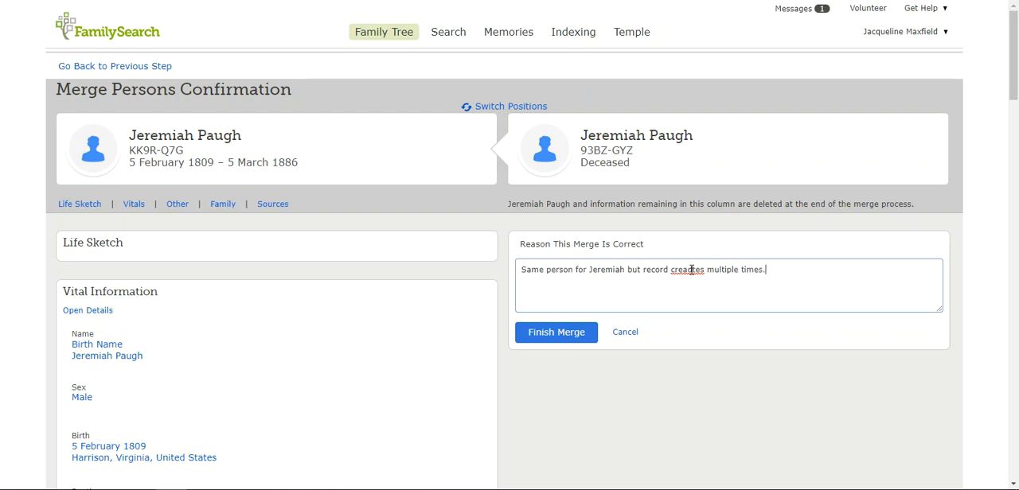
key(BackSpace)
text(d)
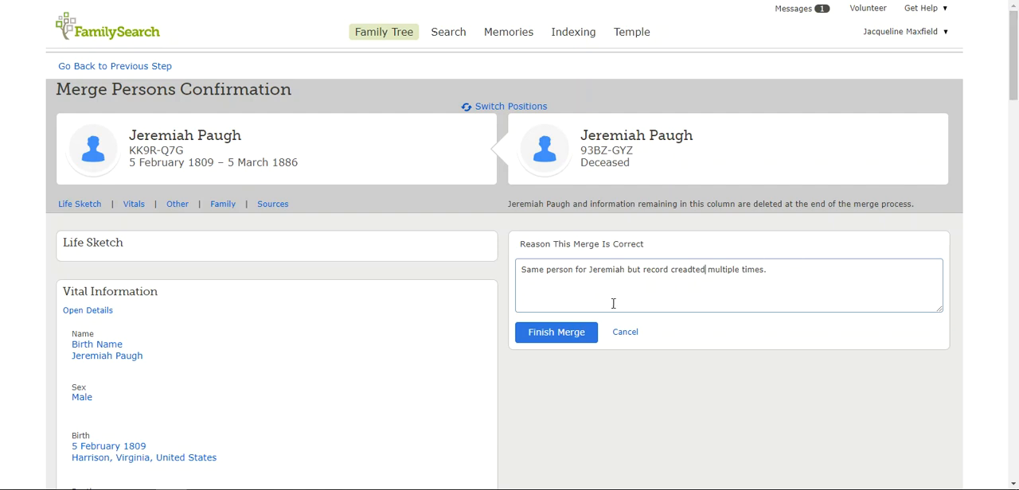
click(557, 334)
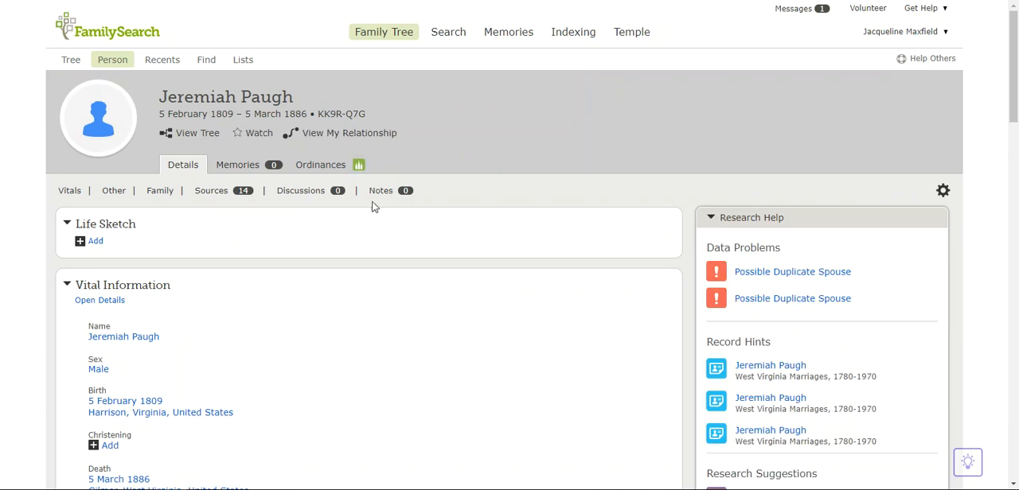
Examine the merged person's ordinances, including the spouse sealings, and check the ordinance request for remaining duplicate notices.
click(321, 169)
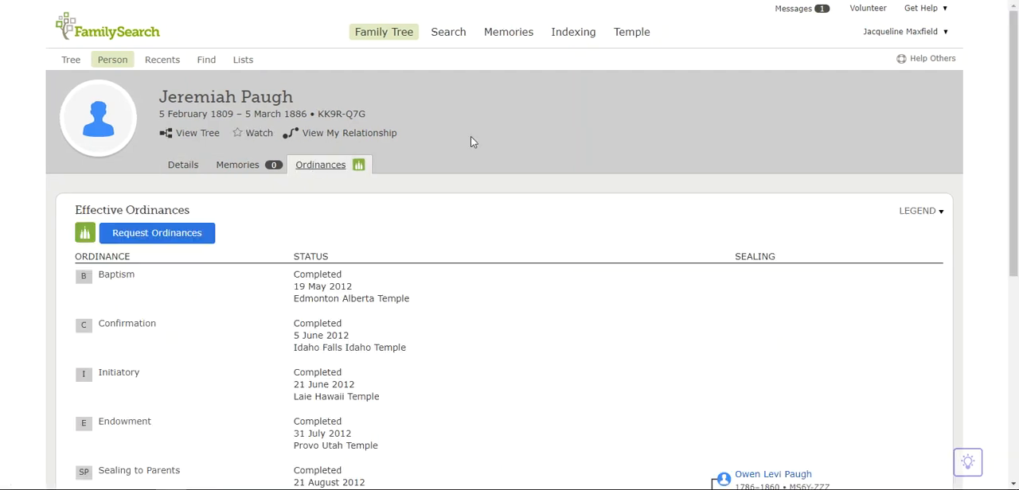
scroll(471, 140, down, 1)
scroll(473, 141, down, 1)
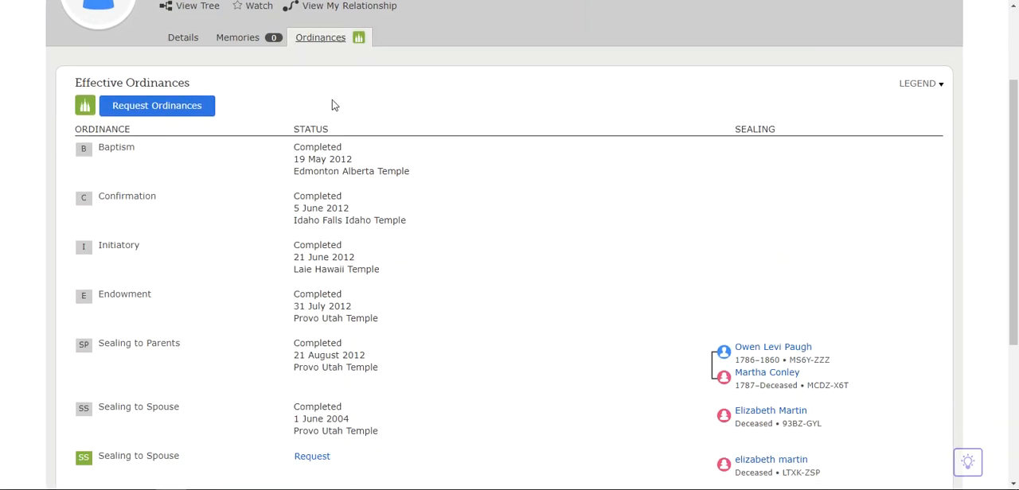
click(149, 107)
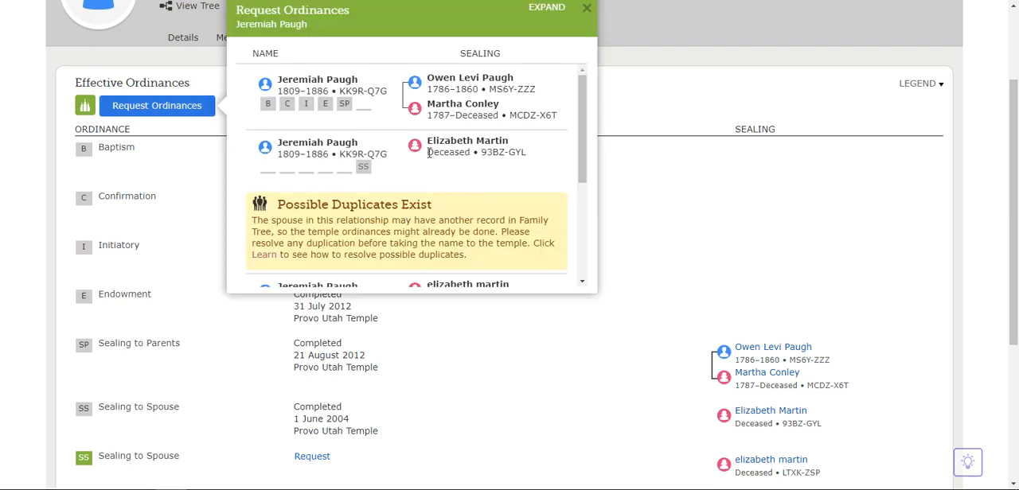
scroll(404, 164, down, 1)
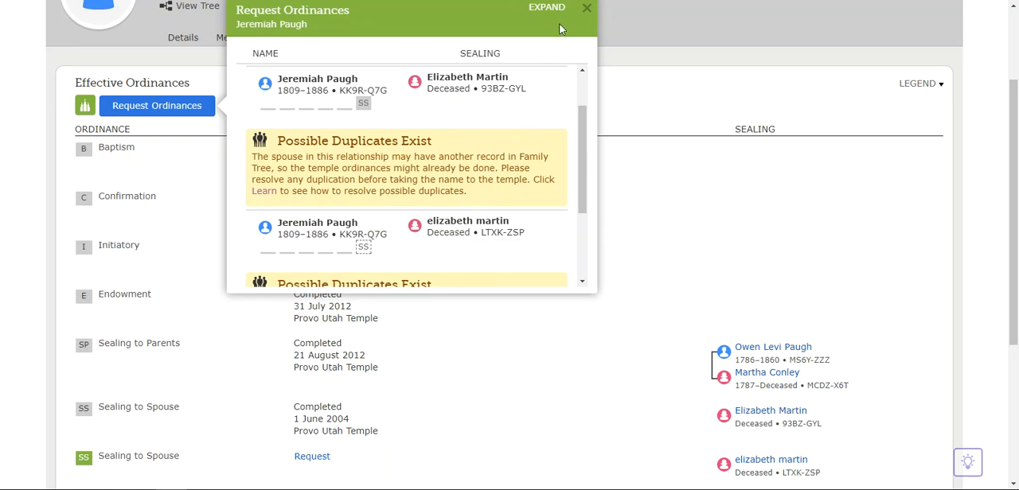
click(586, 7)
scroll(470, 175, up, 2)
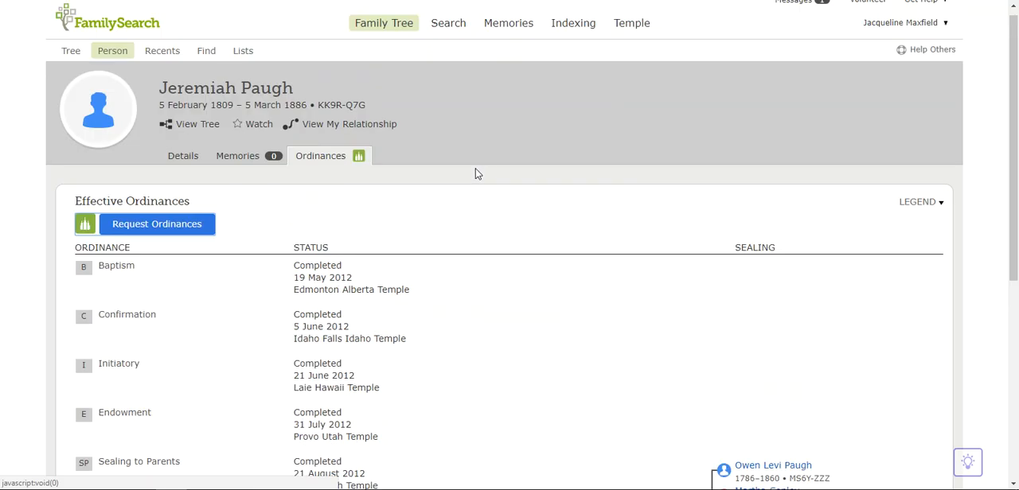
scroll(476, 182, down, 1)
scroll(466, 191, up, 1)
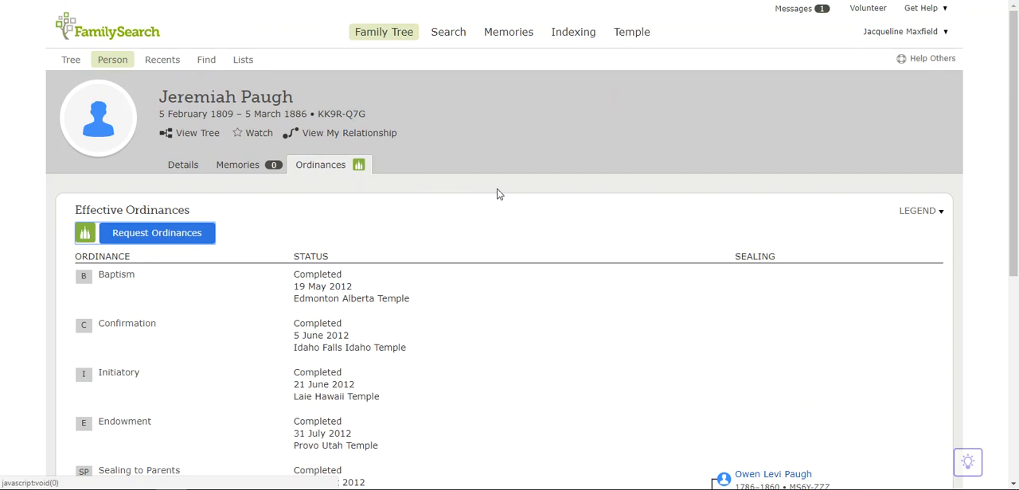
Review the husband's ordinances and open the person page of the wife whose spouse sealing is dated 1 June 2004.
scroll(497, 194, down, 1)
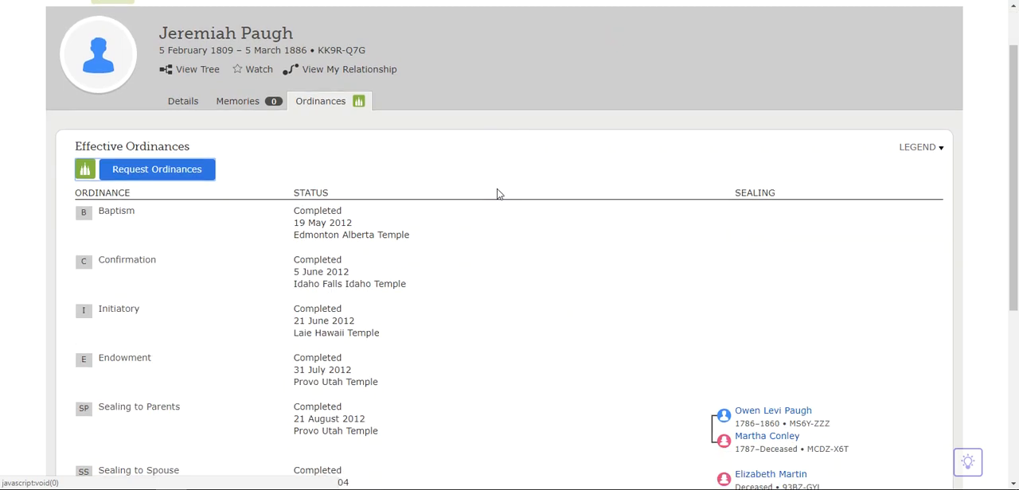
scroll(497, 194, down, 3)
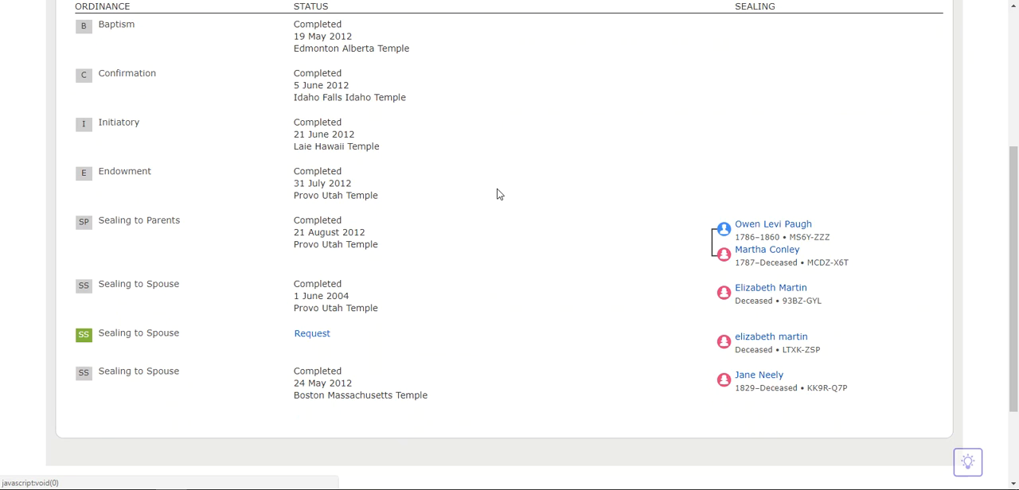
scroll(498, 194, down, 1)
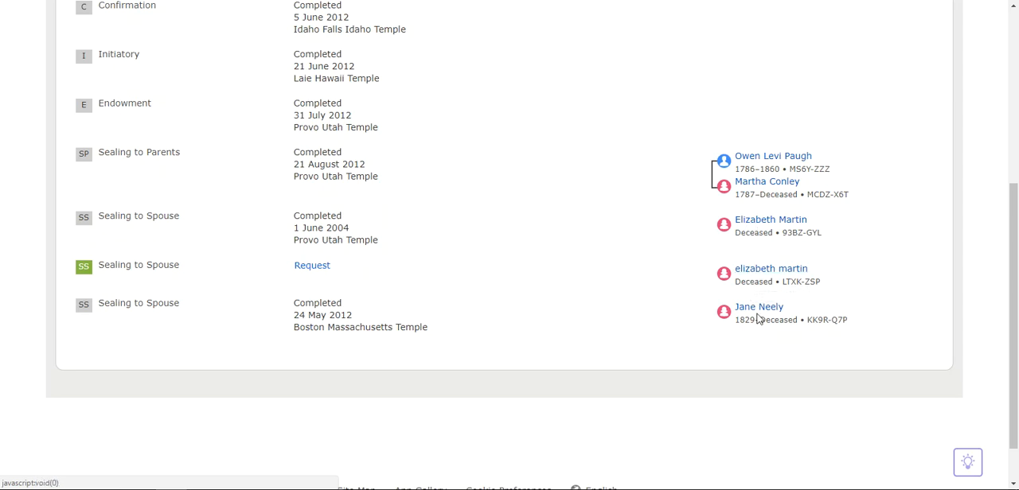
click(748, 226)
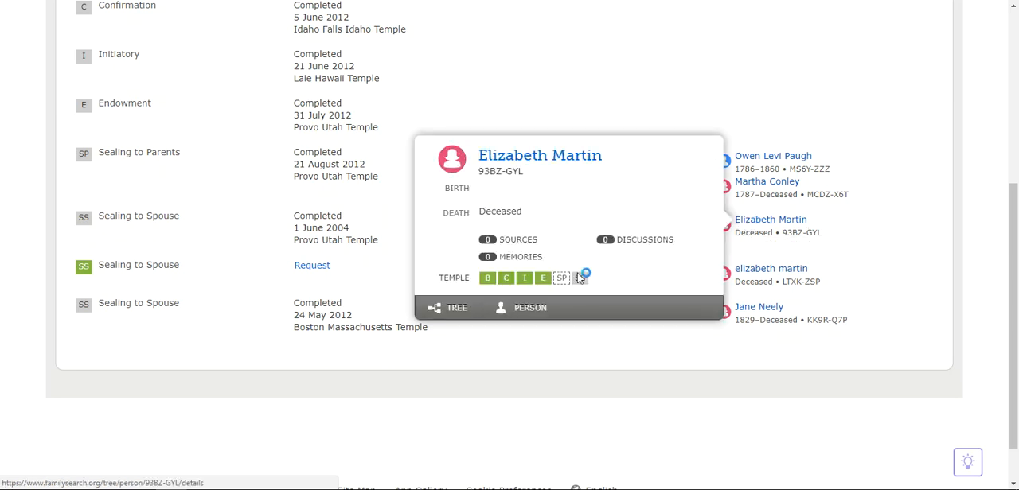
click(526, 309)
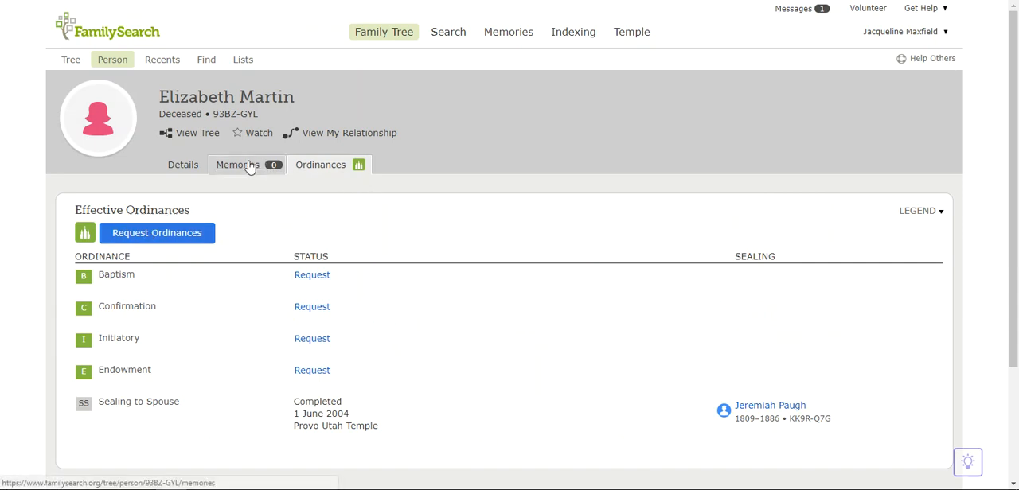
Find possible duplicates from the wife's details and start reviewing the merge with the matching record that has the same husband.
click(176, 169)
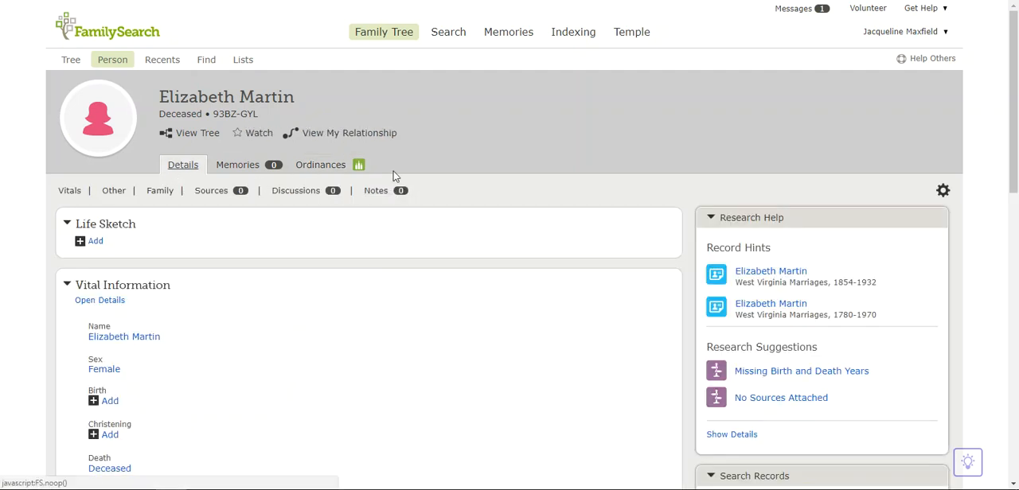
drag(1014, 98, 1015, 376)
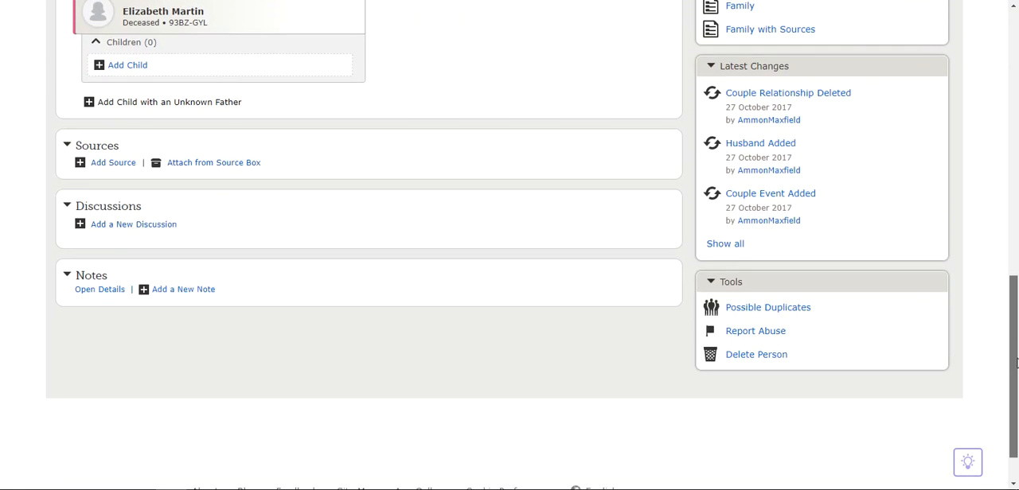
click(756, 309)
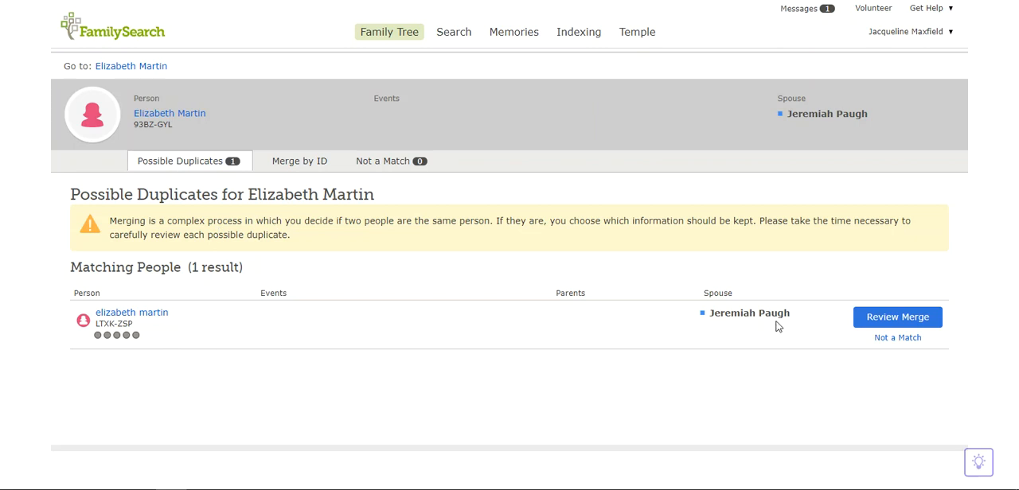
click(885, 318)
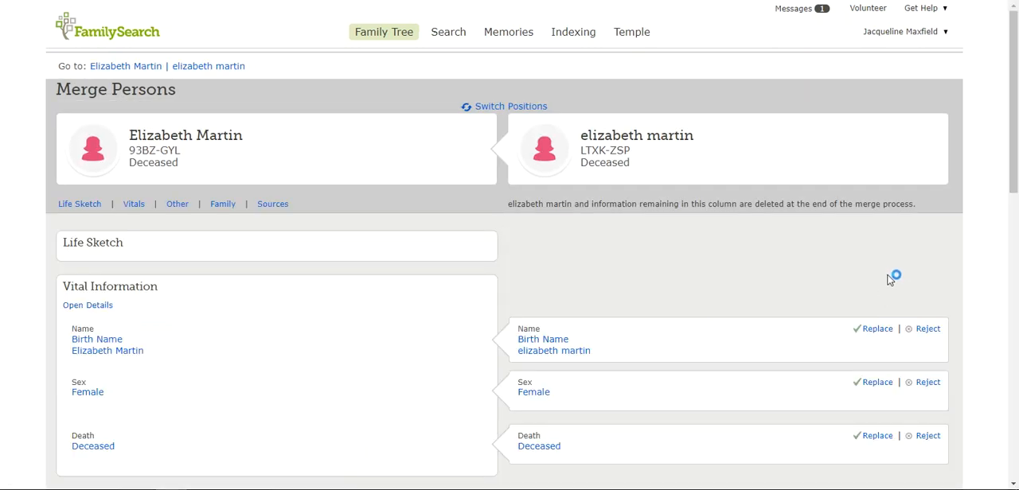
Compare both records and add the two children, born 1837 and 1842, from the duplicate to the surviving record.
drag(1016, 83, 1017, 95)
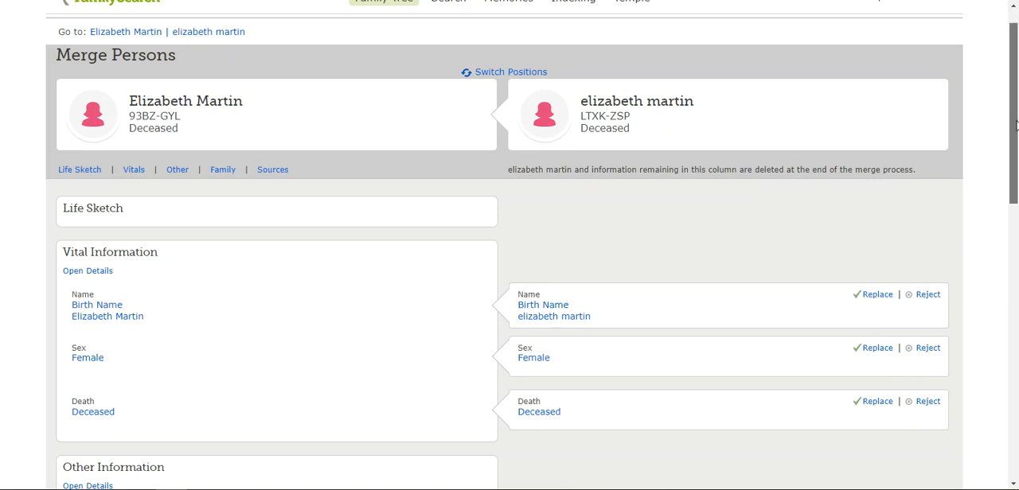
scroll(1015, 127, down, 3)
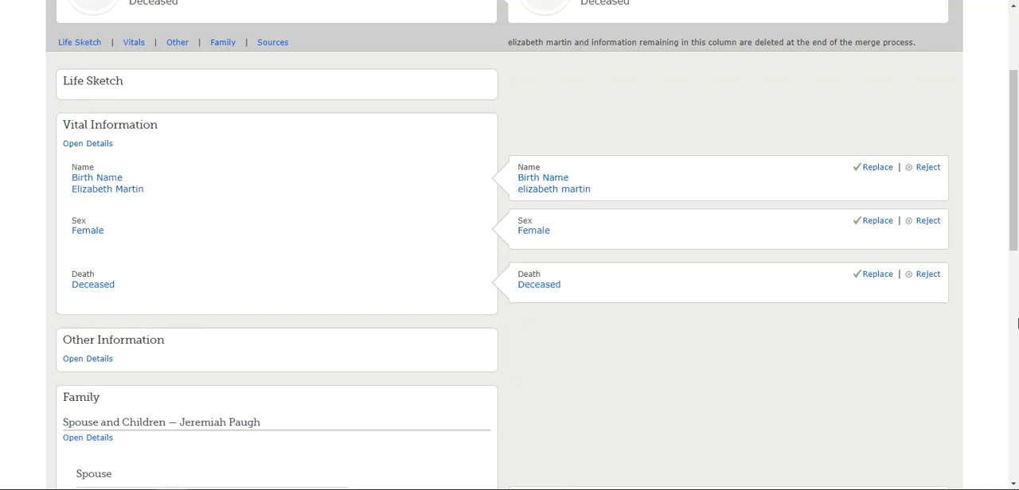
drag(1013, 160, 1015, 263)
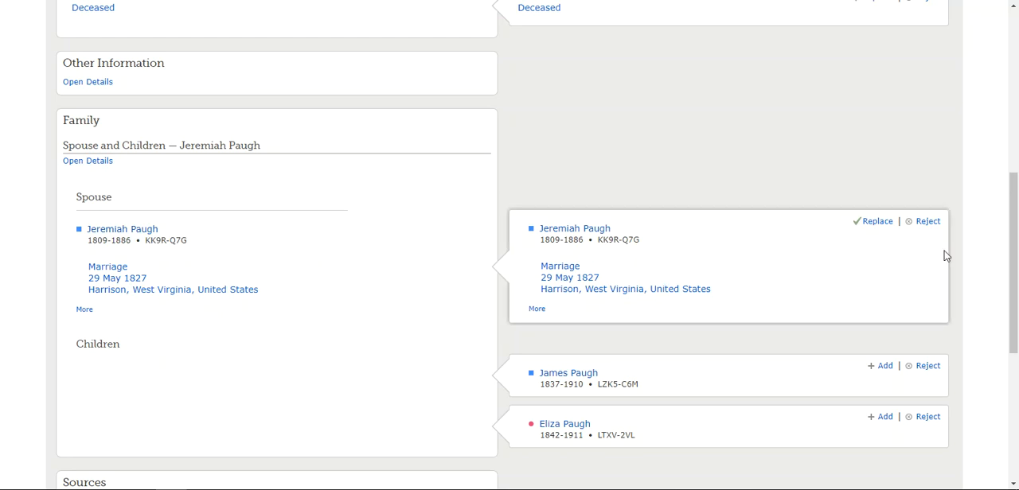
drag(1015, 252, 1016, 278)
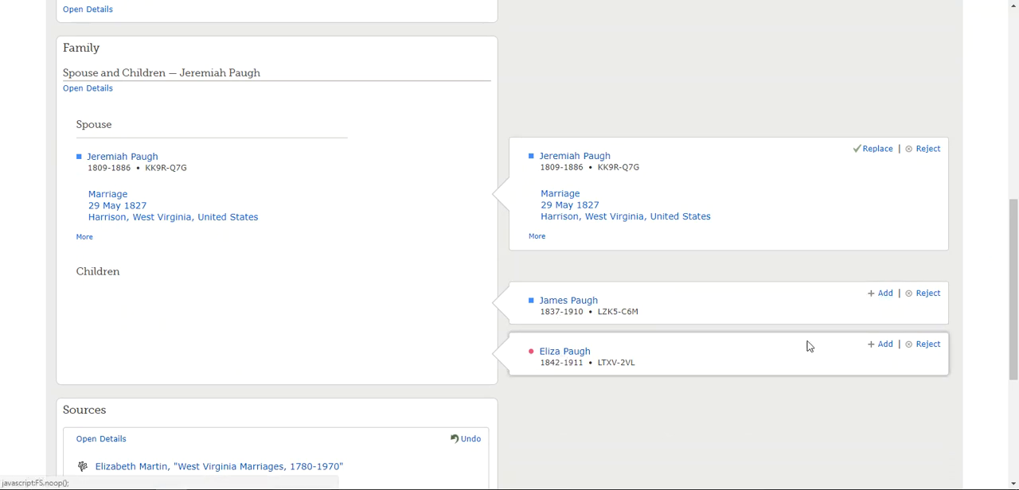
click(886, 295)
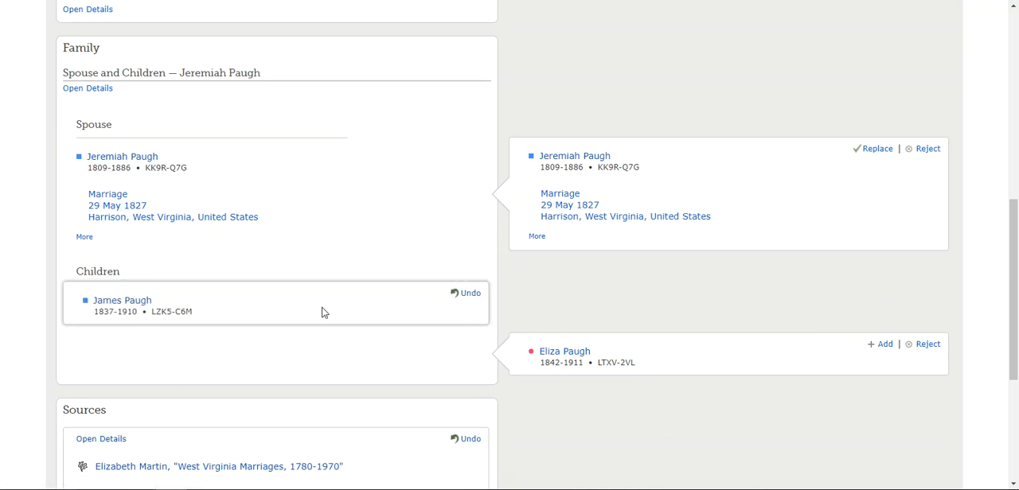
click(884, 347)
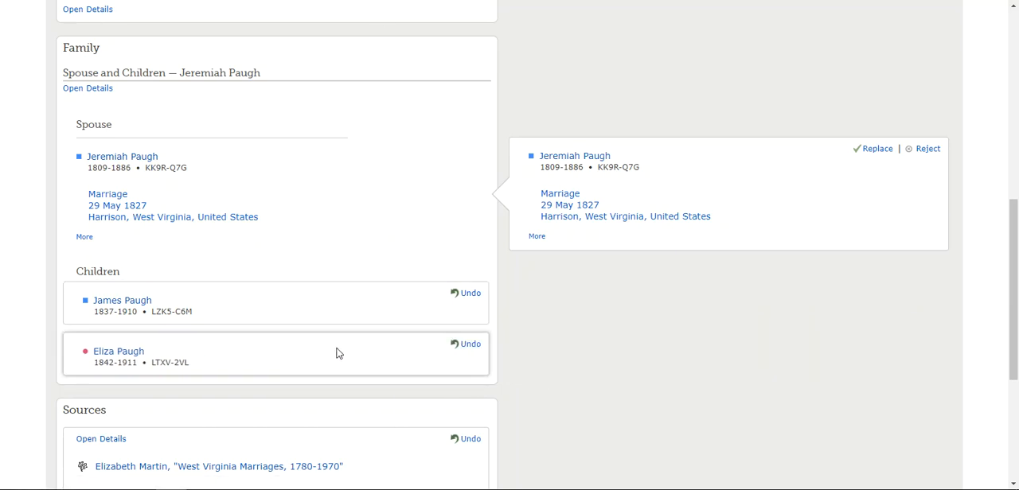
Continue the merge, state as the reason that the person was created multiple times, and finish the merge.
drag(1014, 255, 1016, 328)
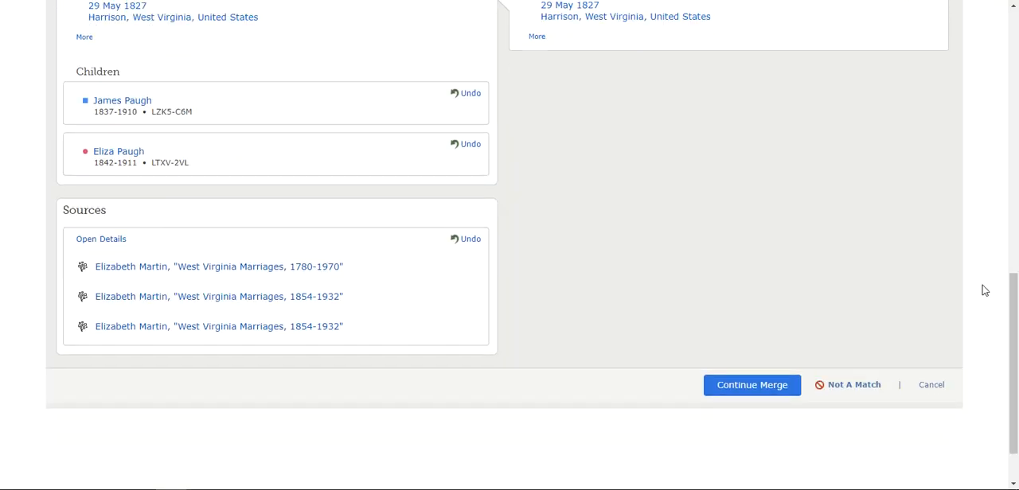
click(752, 386)
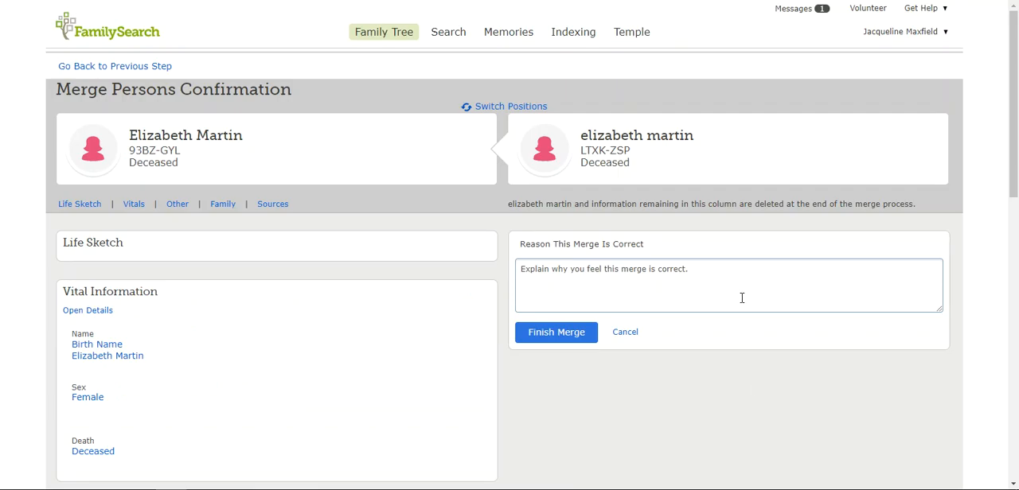
click(737, 295)
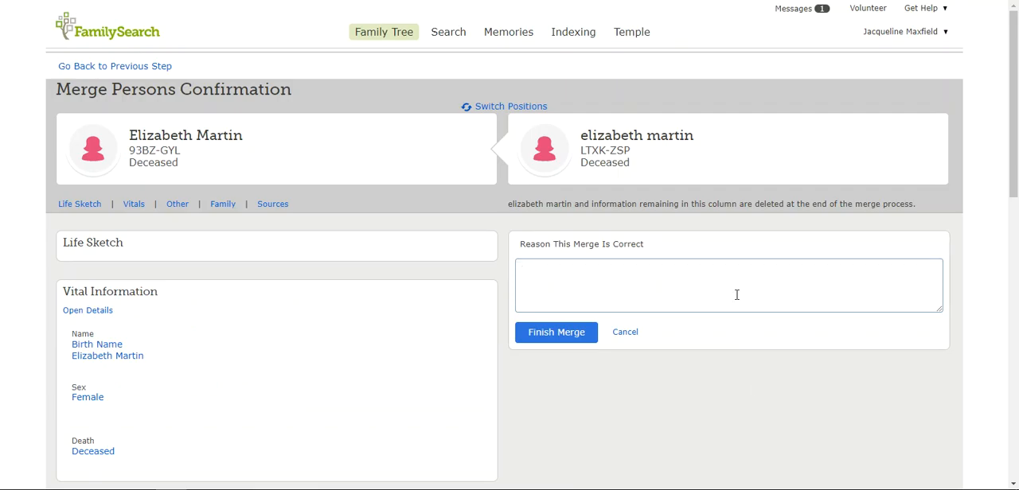
text(Person created multipl)
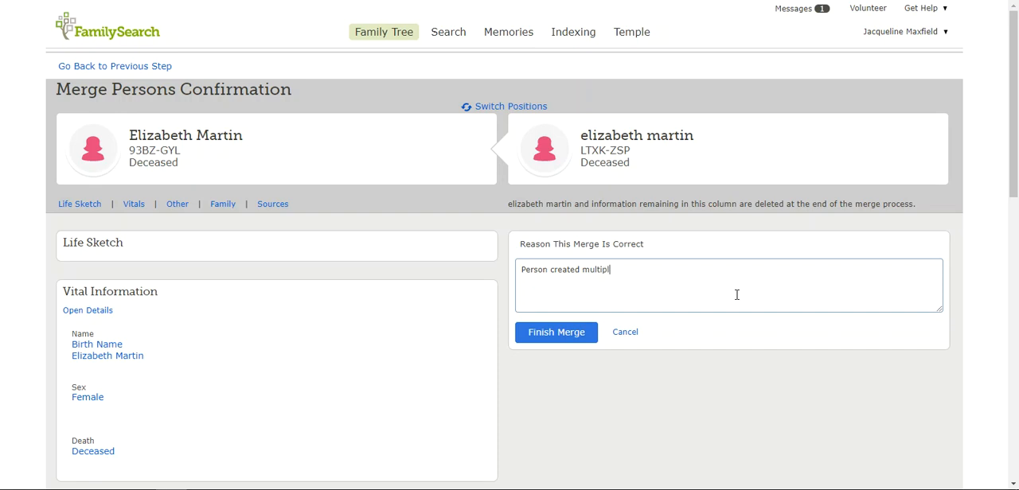
text(e times)
click(565, 333)
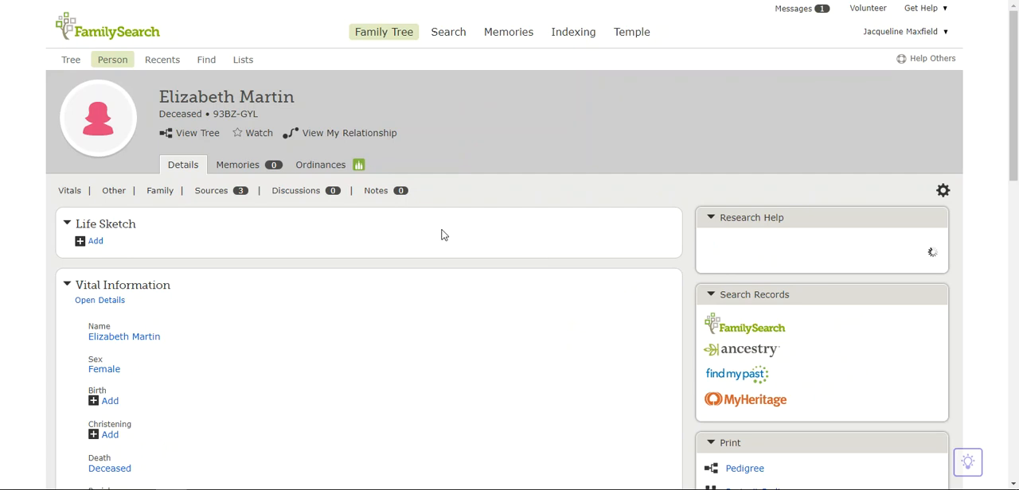
Request all available ordinances for the merged wife, accept the Church Temple Ordinance Policy, and add them to the temple ordinance list.
click(325, 169)
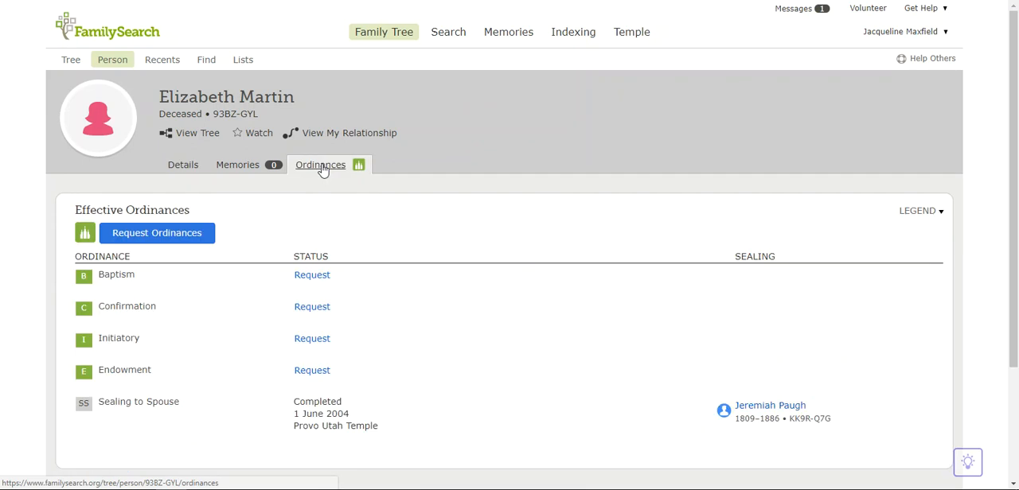
click(157, 235)
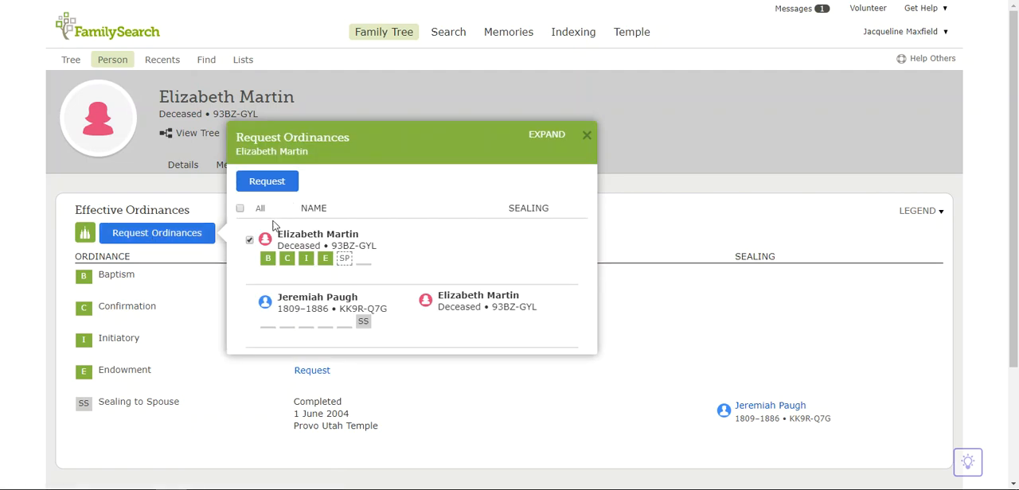
click(241, 209)
click(268, 182)
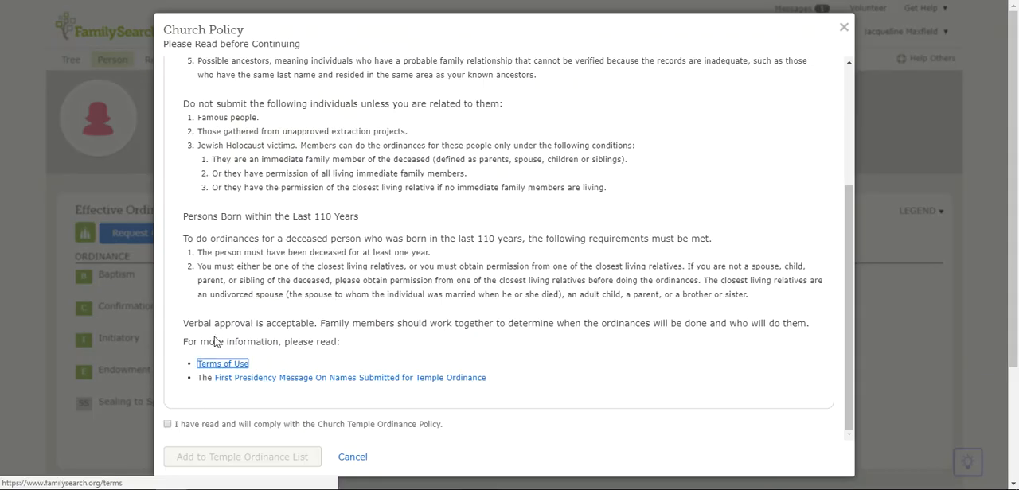
click(168, 425)
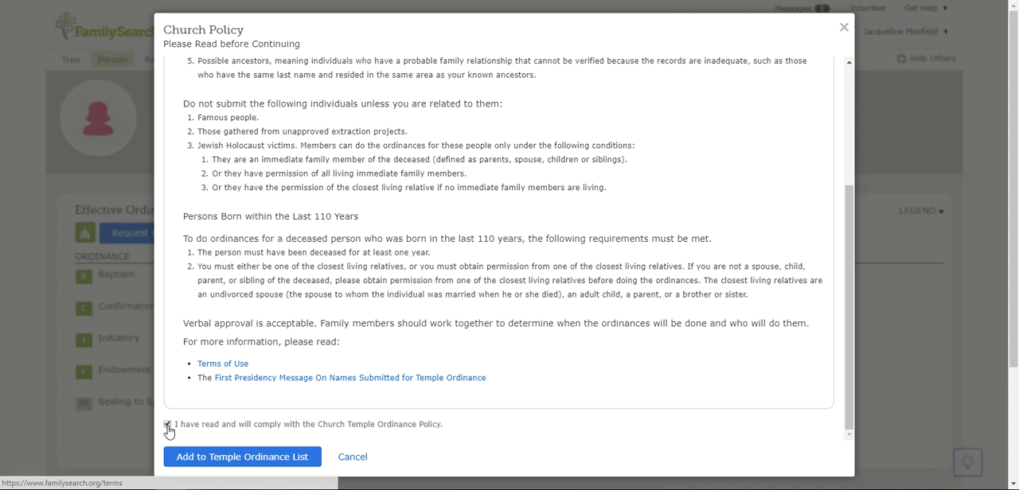
click(209, 457)
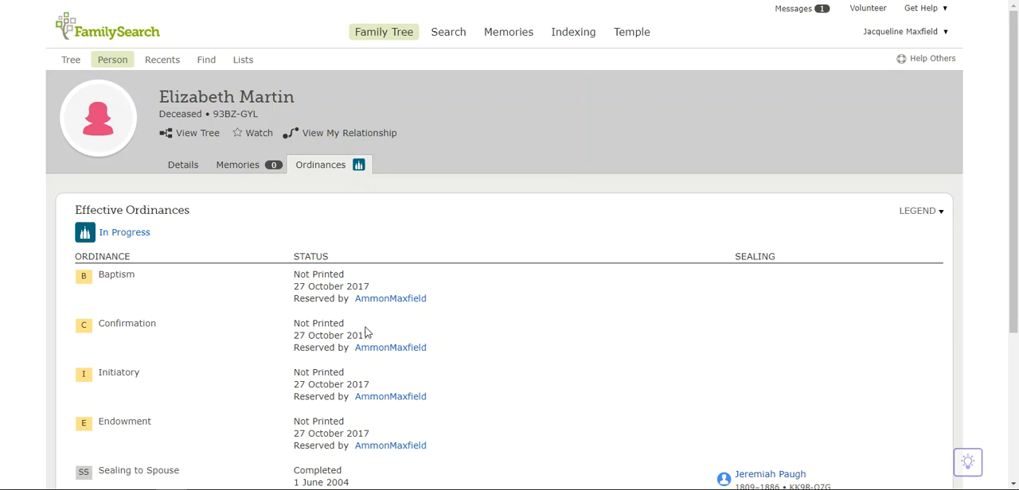
Check the wife's ordinance statuses and examine the husband's completed ordinances in his summary card.
scroll(559, 274, down, 1)
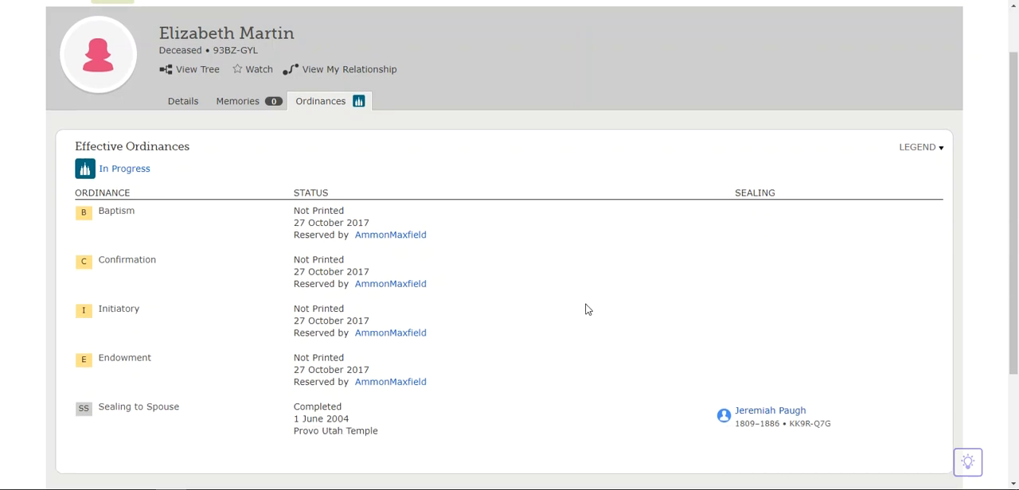
click(758, 413)
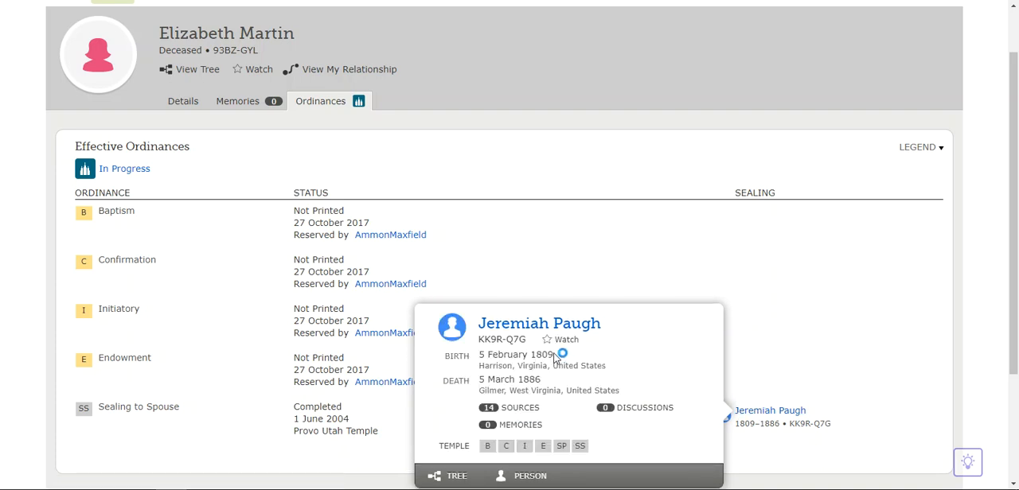
mouse_move(489, 457)
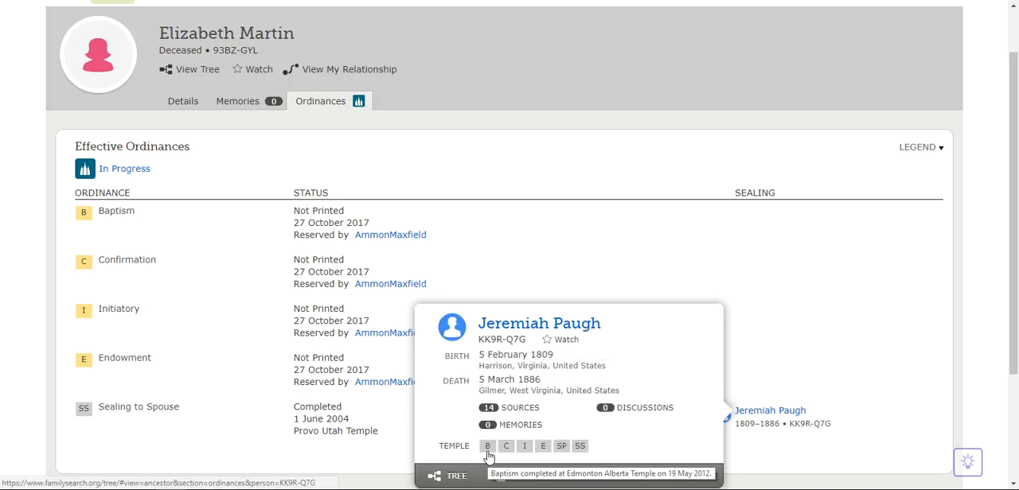
mouse_move(545, 455)
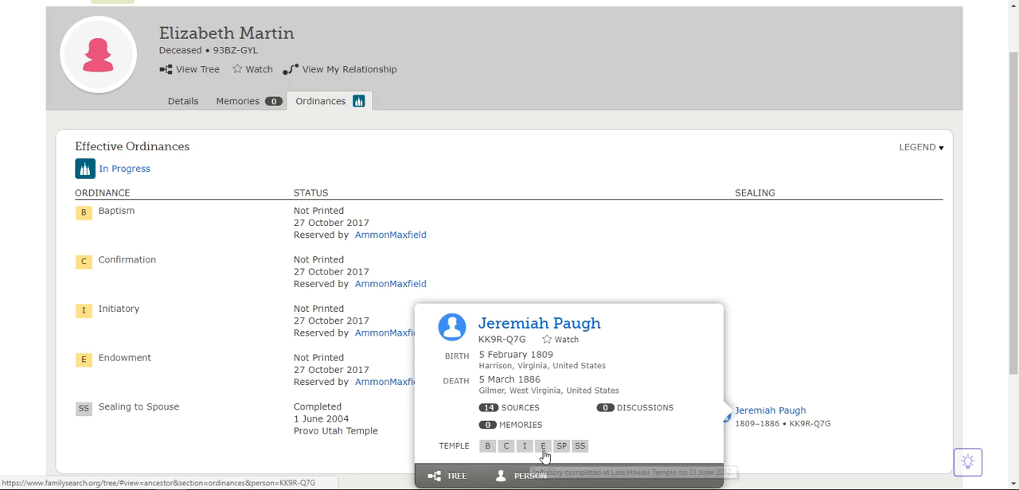